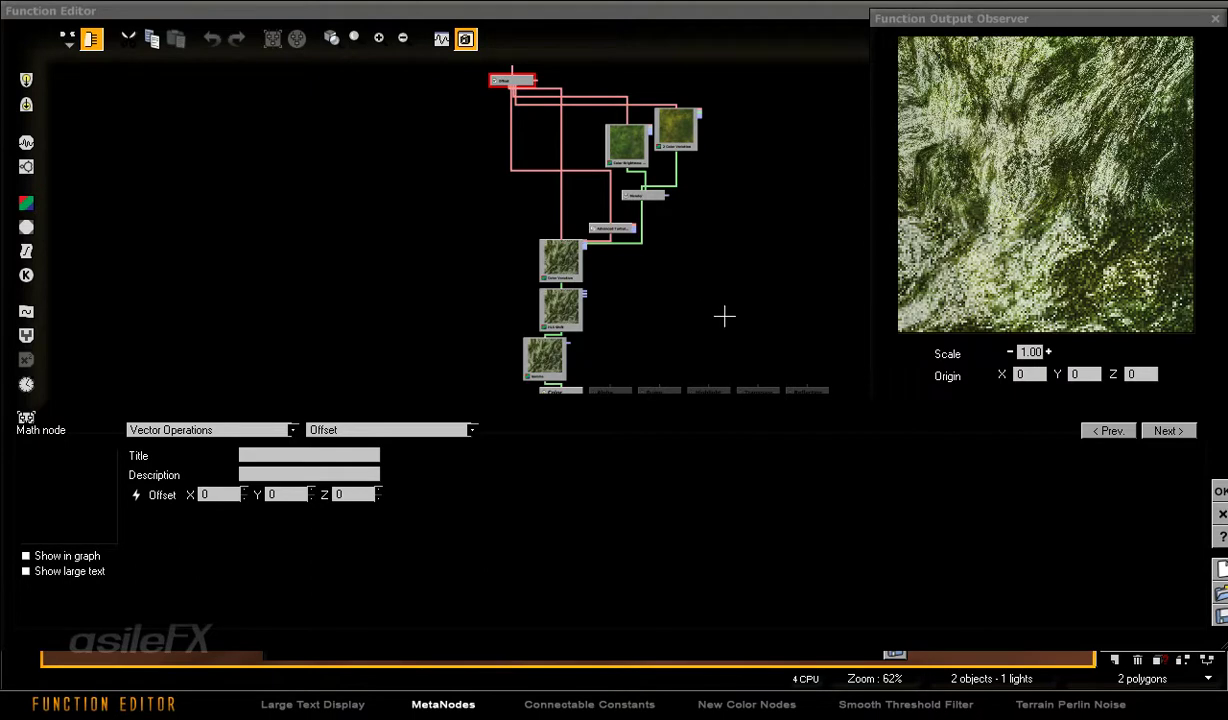
Select the whole chain of nodes from the Offset node down to the Gamma node and group it into a MetaNode.
{"action": "left_click", "coordinate": [730, 330]}
{"action": "left_click_drag", "start_coordinate": [748, 366], "coordinate": [444, 85]}
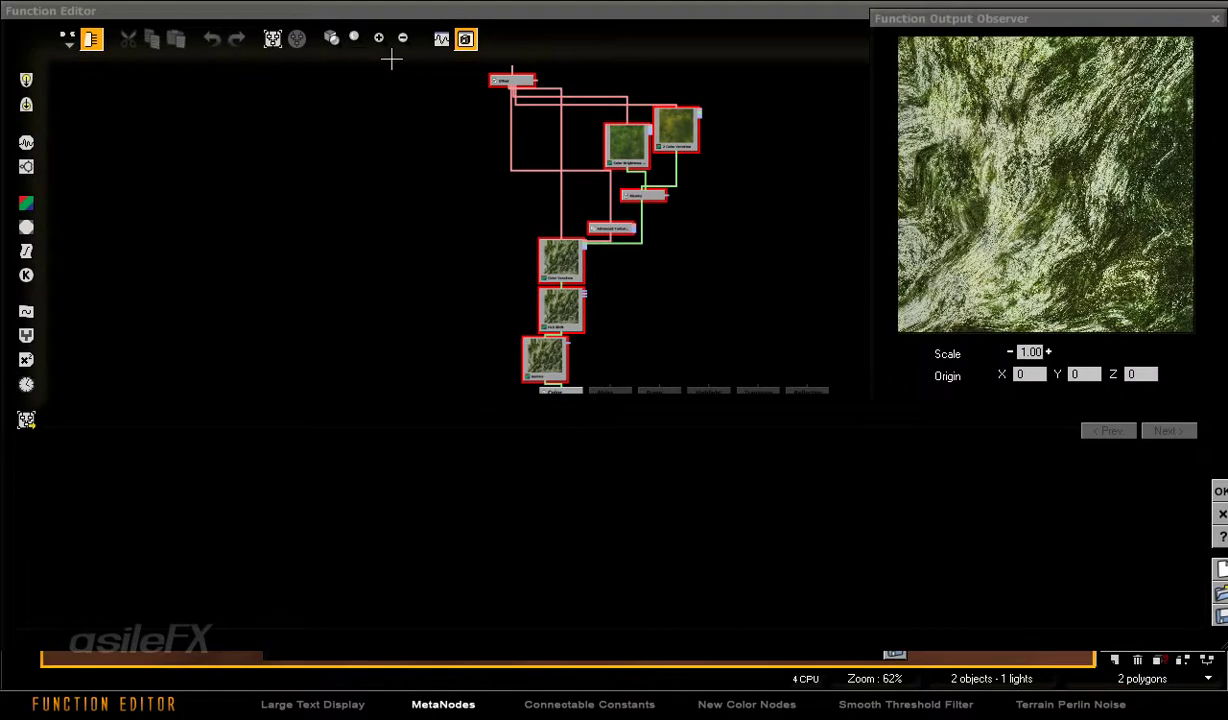
{"action": "left_click", "coordinate": [272, 38]}
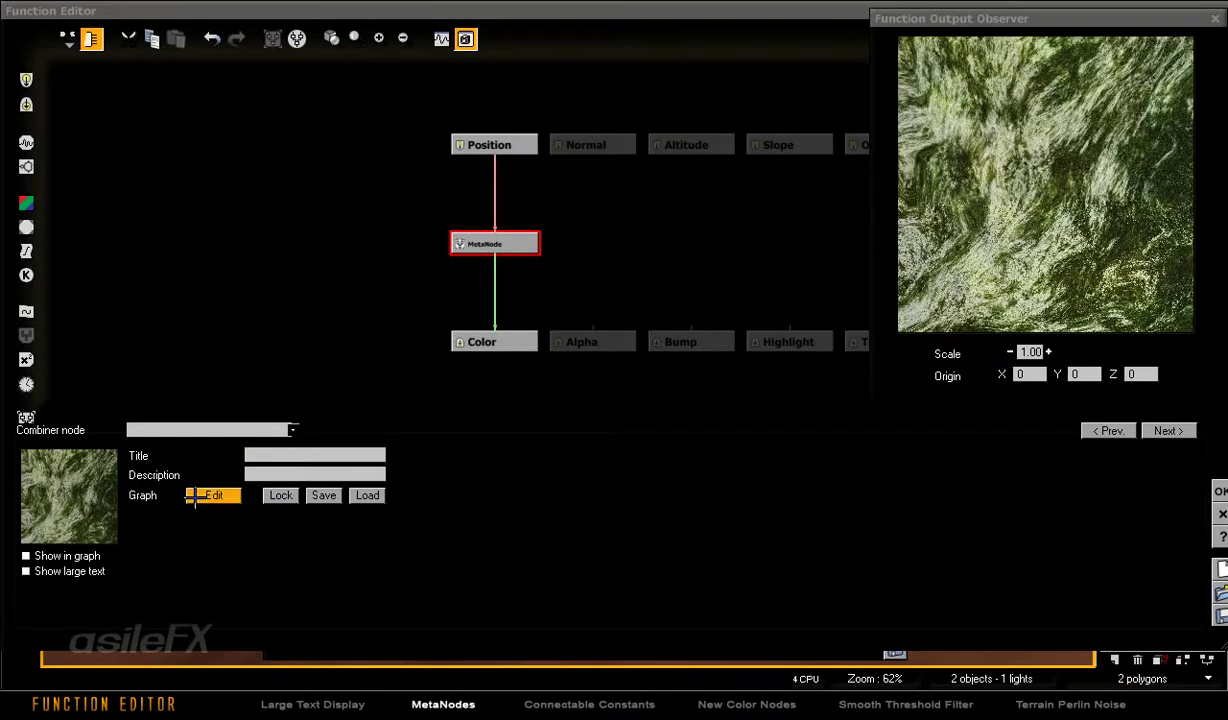
Open the MetaNode's graph for editing and publish the Color Variation node's Strength, Roughness and Noise Scale under their default names.
{"action": "left_click", "coordinate": [213, 495]}
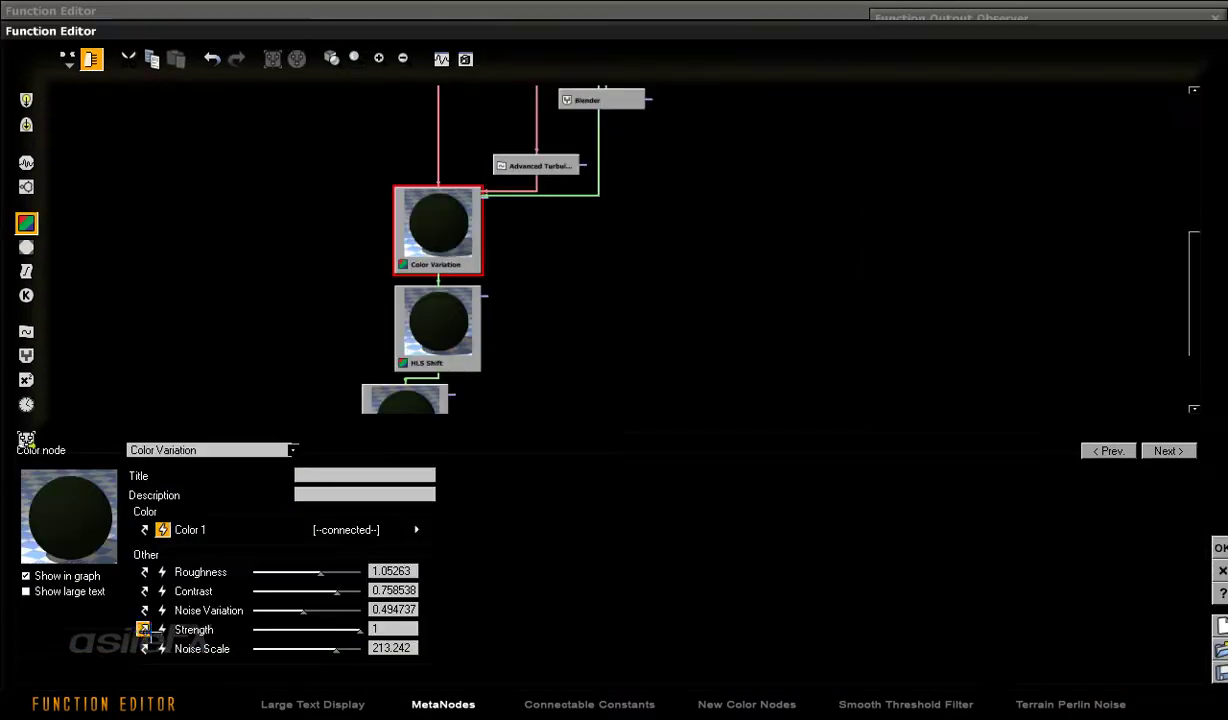
{"action": "left_click", "coordinate": [145, 629]}
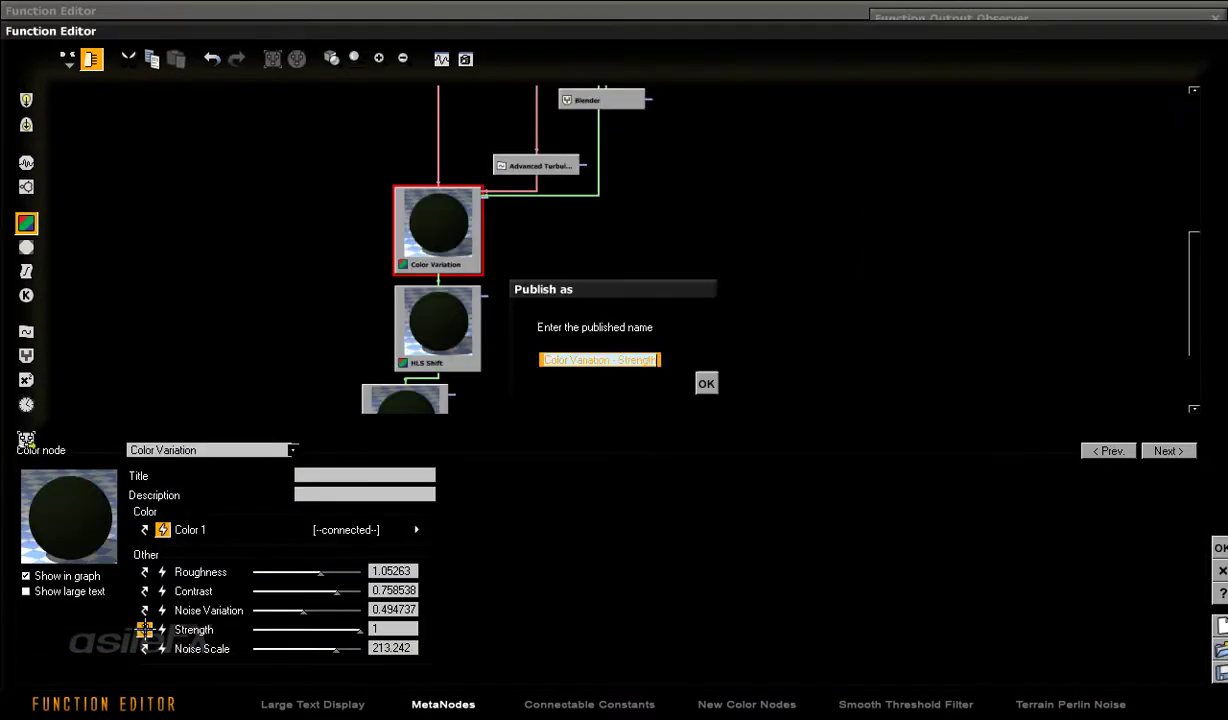
{"action": "left_click", "coordinate": [706, 384]}
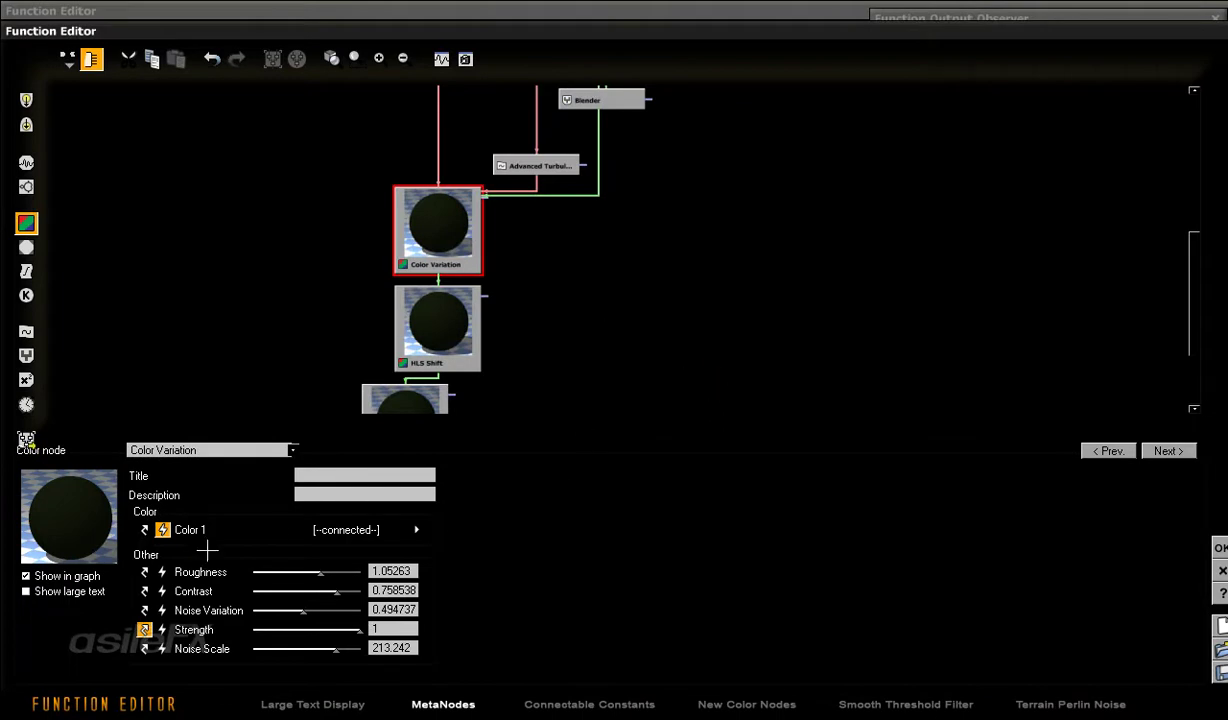
{"action": "left_click", "coordinate": [145, 571]}
{"action": "left_click", "coordinate": [706, 383]}
{"action": "left_click", "coordinate": [145, 648]}
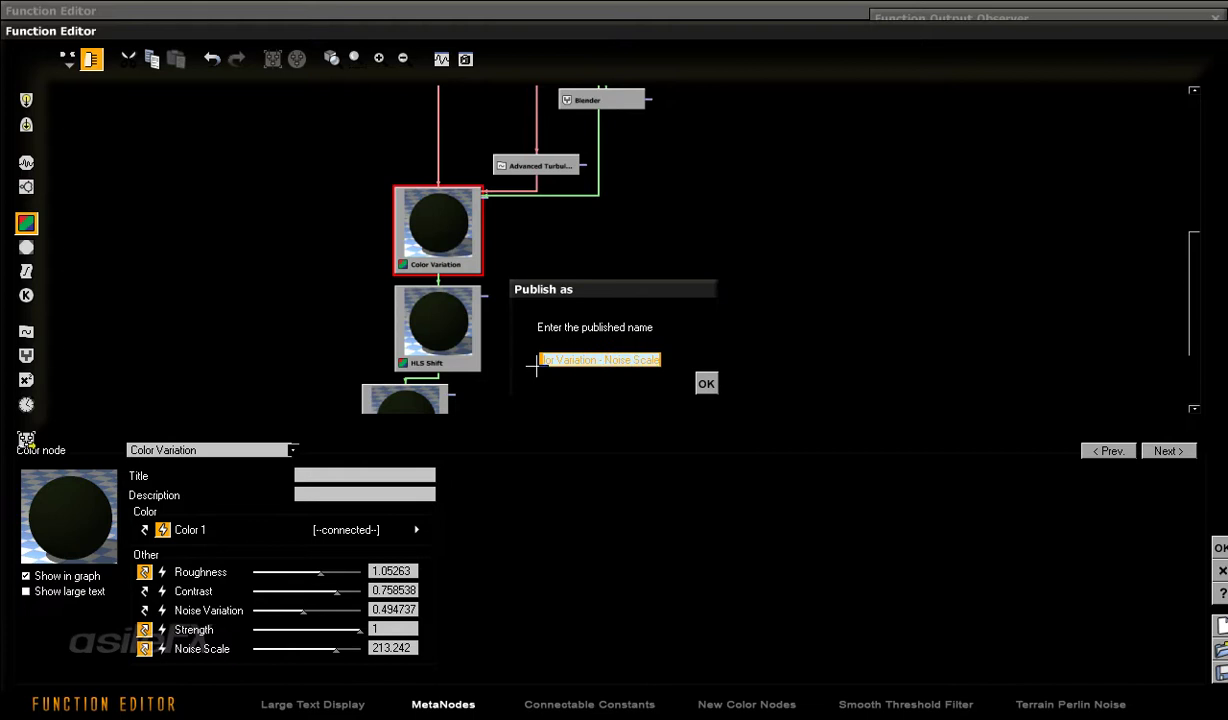
{"action": "left_click", "coordinate": [704, 383]}
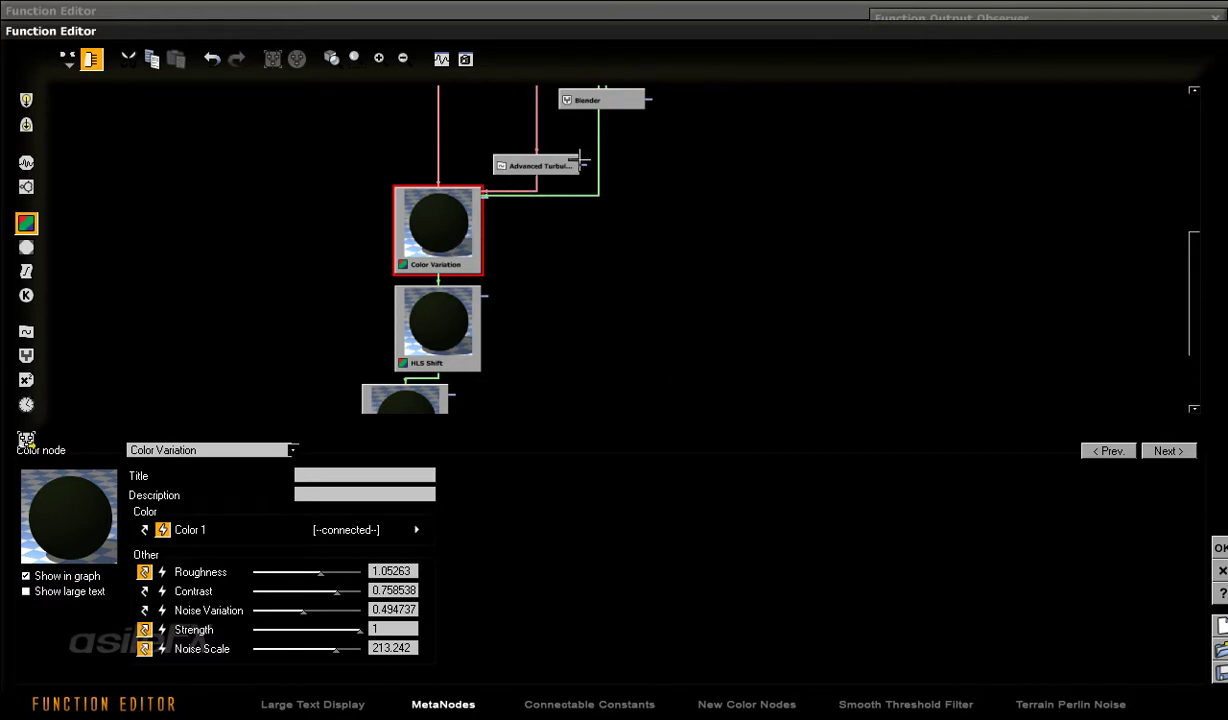
Publish the Advanced Turbulence node's Amplitude, Roughness and Largest feature parameters under their default names.
{"action": "left_click", "coordinate": [543, 162]}
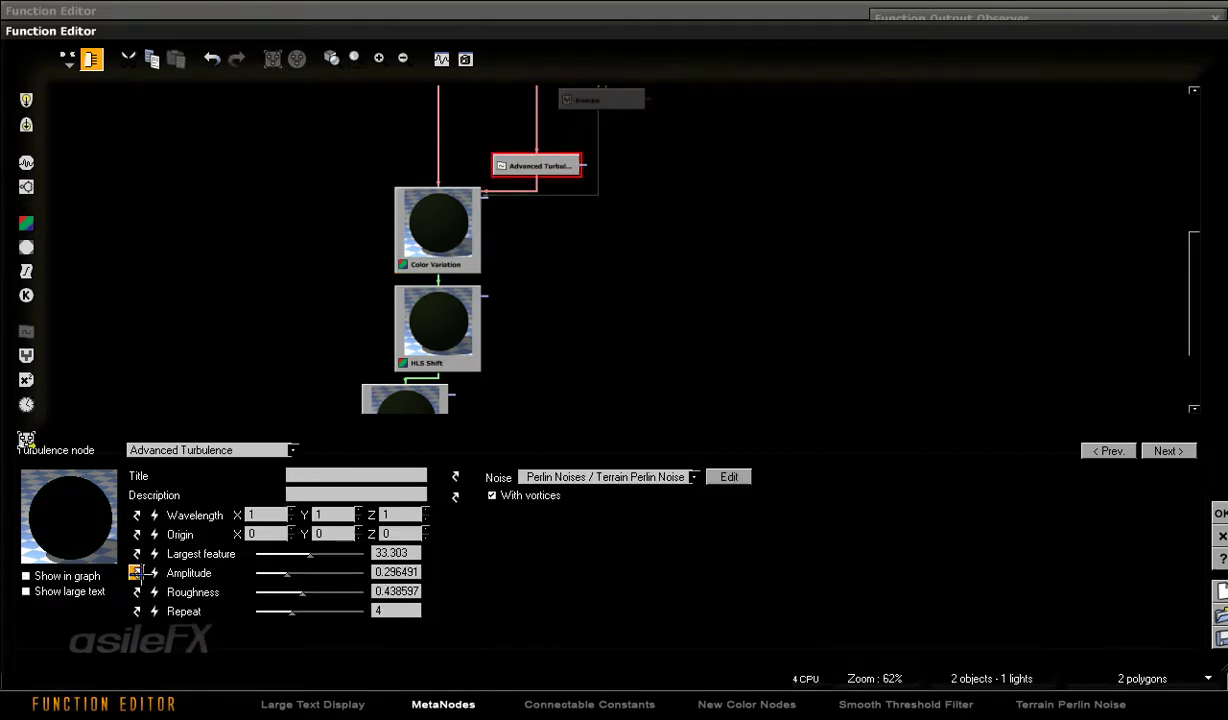
{"action": "left_click", "coordinate": [137, 573]}
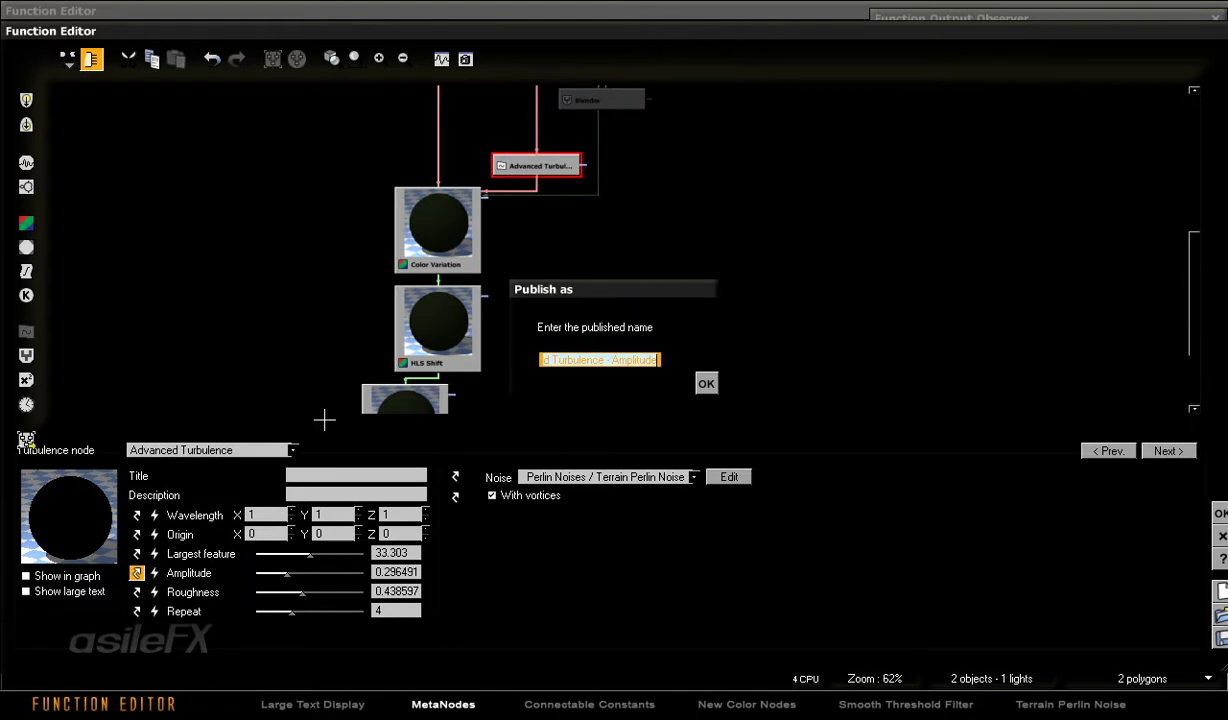
{"action": "left_click", "coordinate": [706, 383]}
{"action": "left_click", "coordinate": [137, 592]}
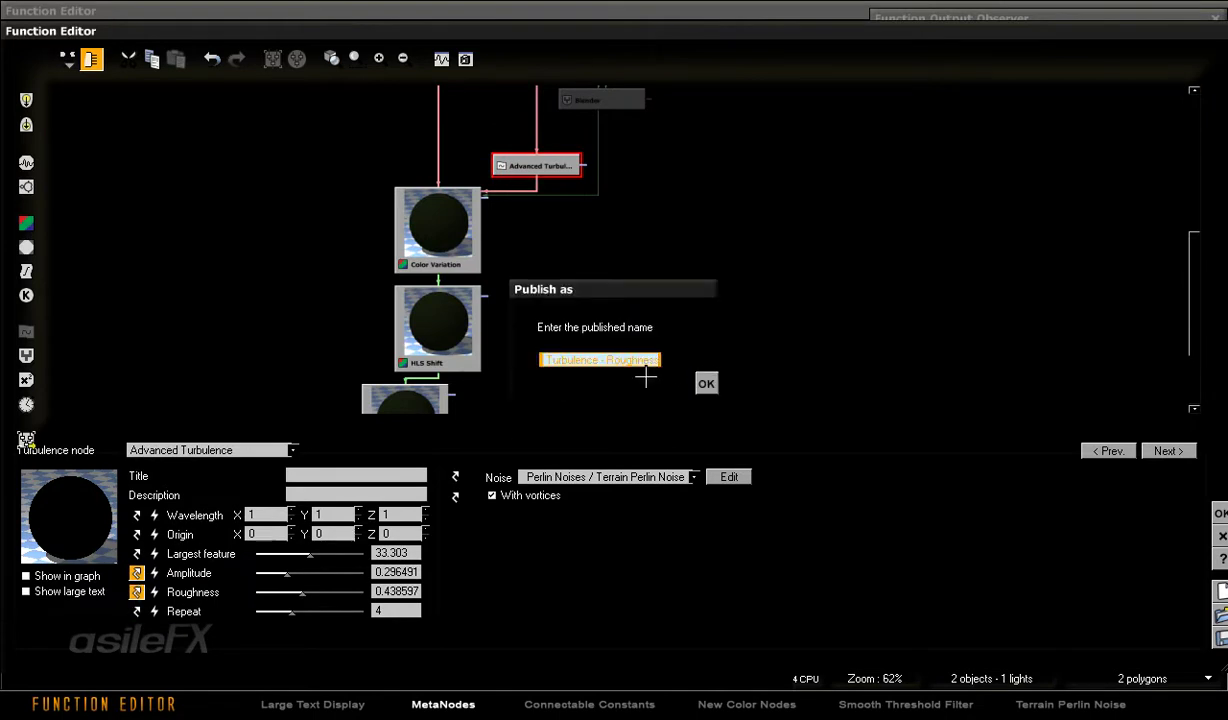
{"action": "left_click", "coordinate": [704, 382]}
{"action": "scroll", "coordinate": [588, 293], "scroll_direction": "up", "scroll_amount": 2}
{"action": "left_click_drag", "start_coordinate": [588, 293], "coordinate": [567, 374]}
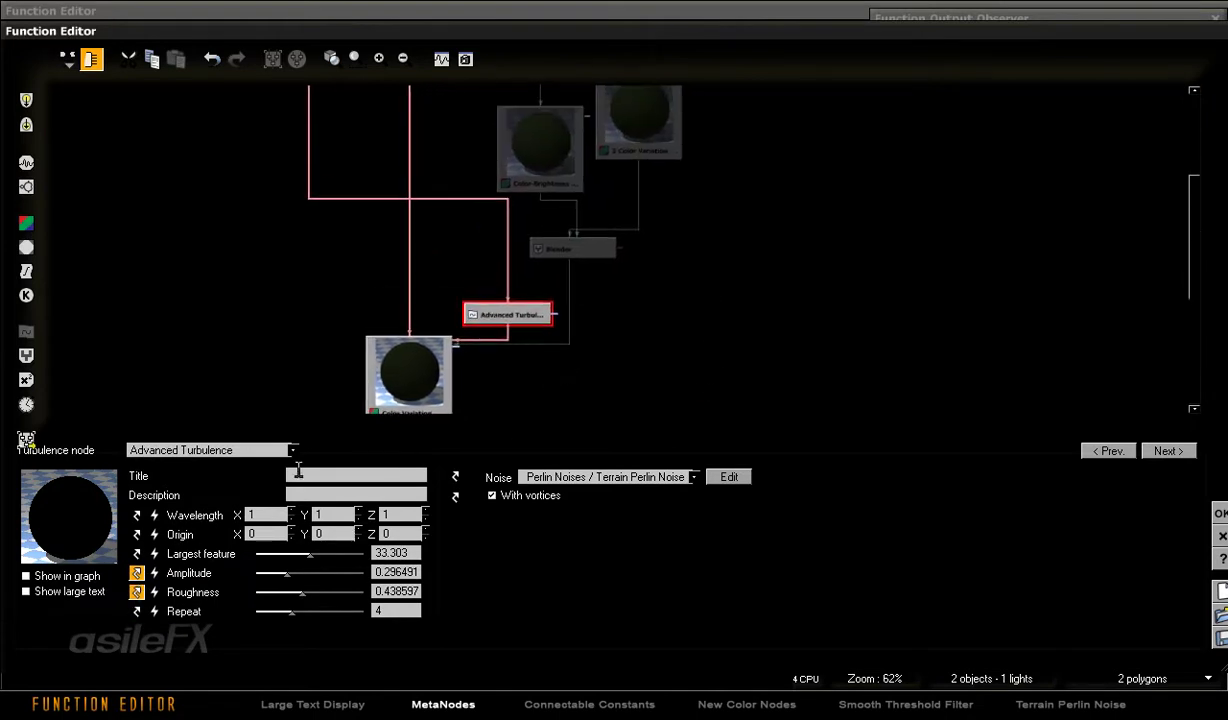
{"action": "left_click", "coordinate": [137, 553]}
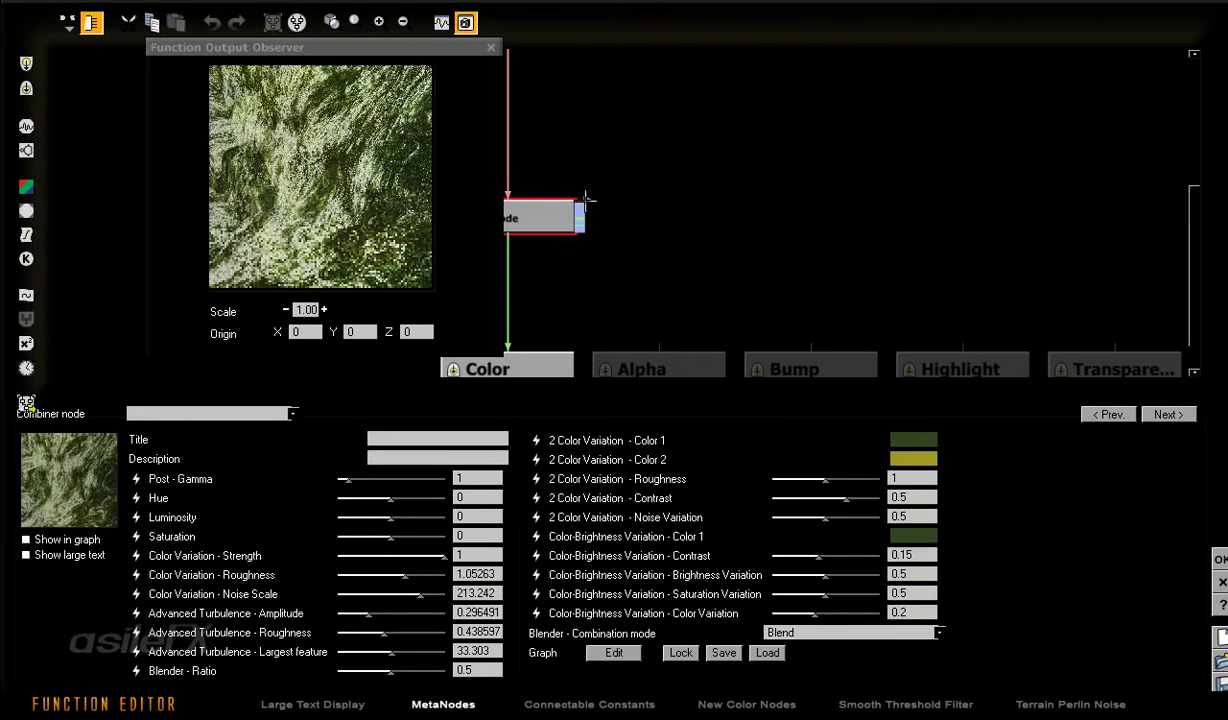
Try out the MetaNode's published parameters with Hue 0.017543, Luminosity and Saturation -0.05263, Color Variation Roughness 1, and different Advanced Turbulence settings.
{"action": "left_click", "coordinate": [386, 28]}
{"action": "mouse_move", "coordinate": [390, 517]}
{"action": "left_mouse_down"}
{"action": "mouse_move", "coordinate": [414, 517]}
{"action": "mouse_move", "coordinate": [387, 518]}
{"action": "left_mouse_up"}
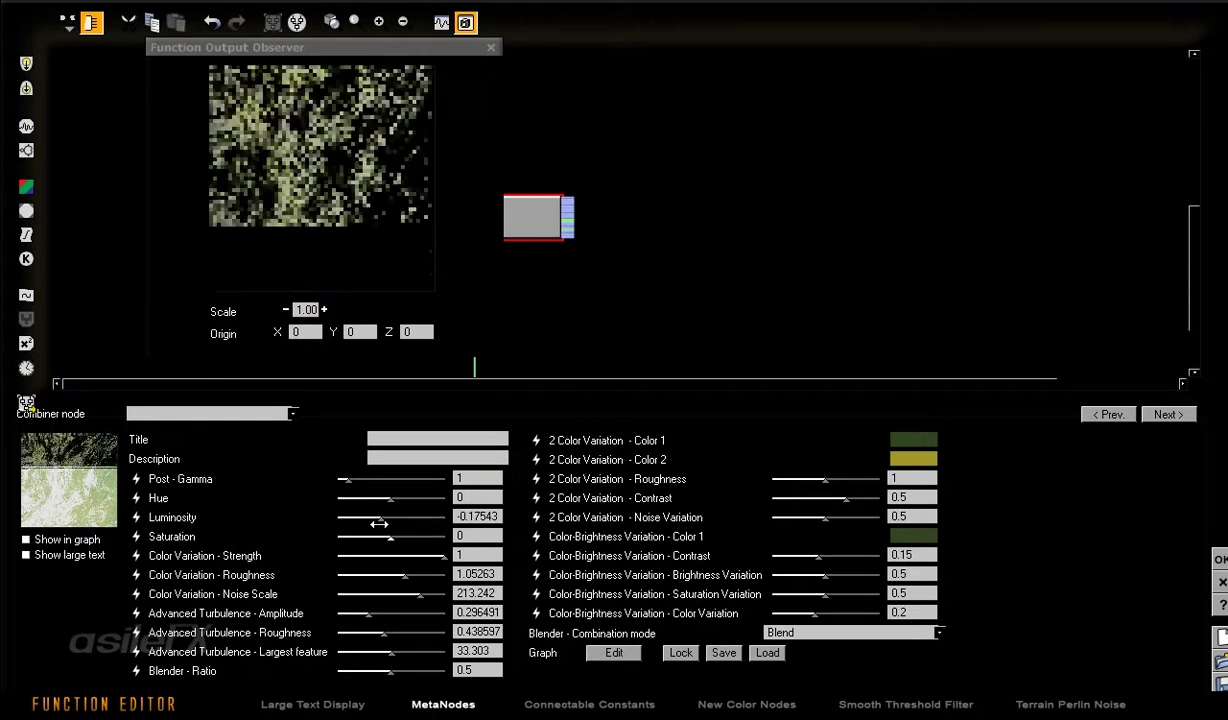
{"action": "left_click_drag", "start_coordinate": [403, 491], "coordinate": [392, 577]}
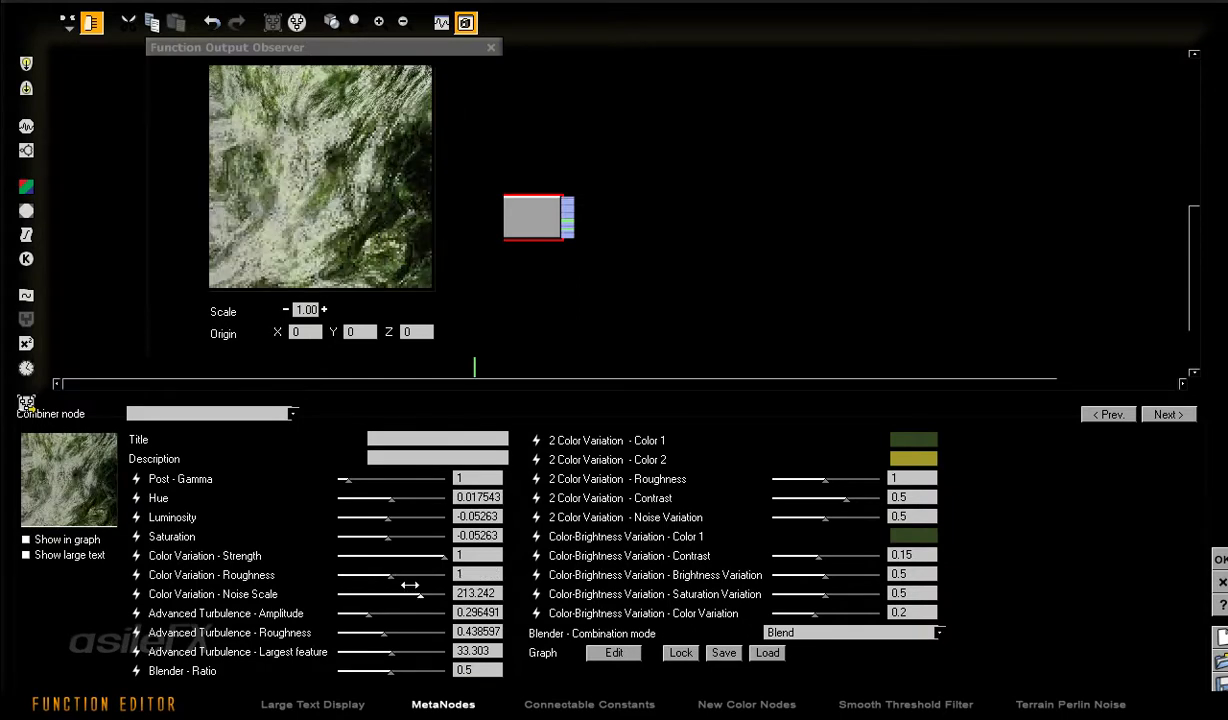
{"action": "left_click_drag", "start_coordinate": [379, 638], "coordinate": [395, 611]}
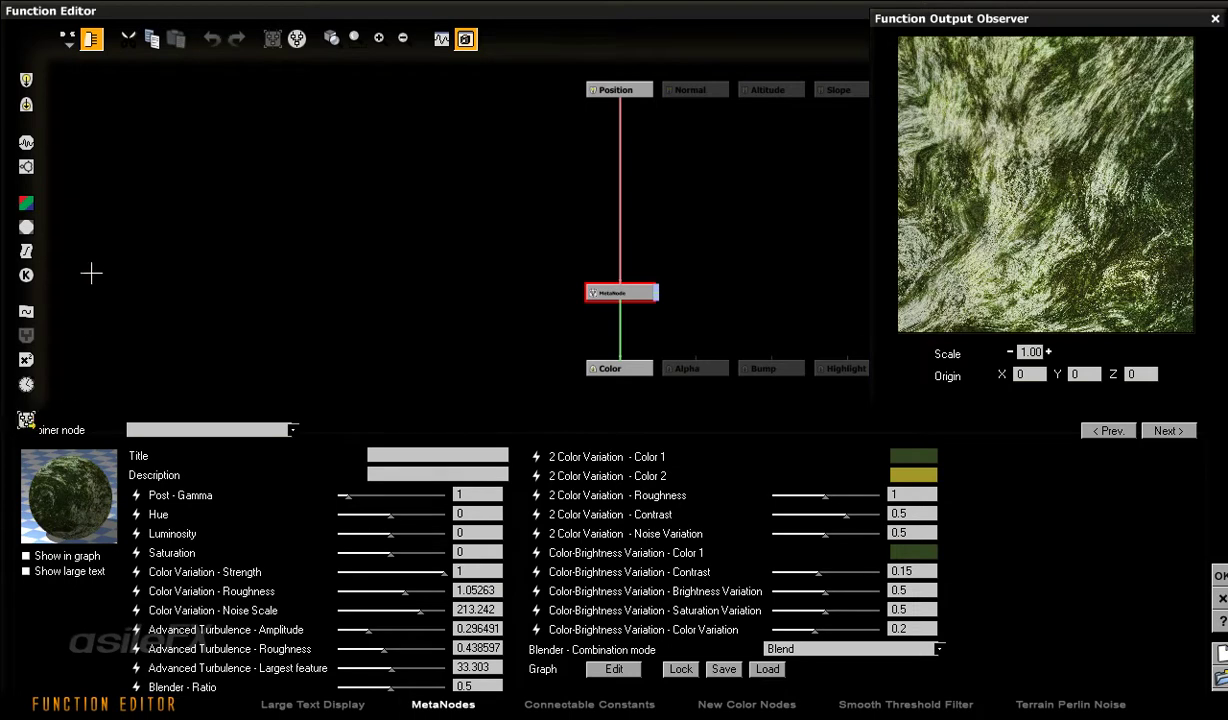
{"action": "right_click", "coordinate": [333, 173]}
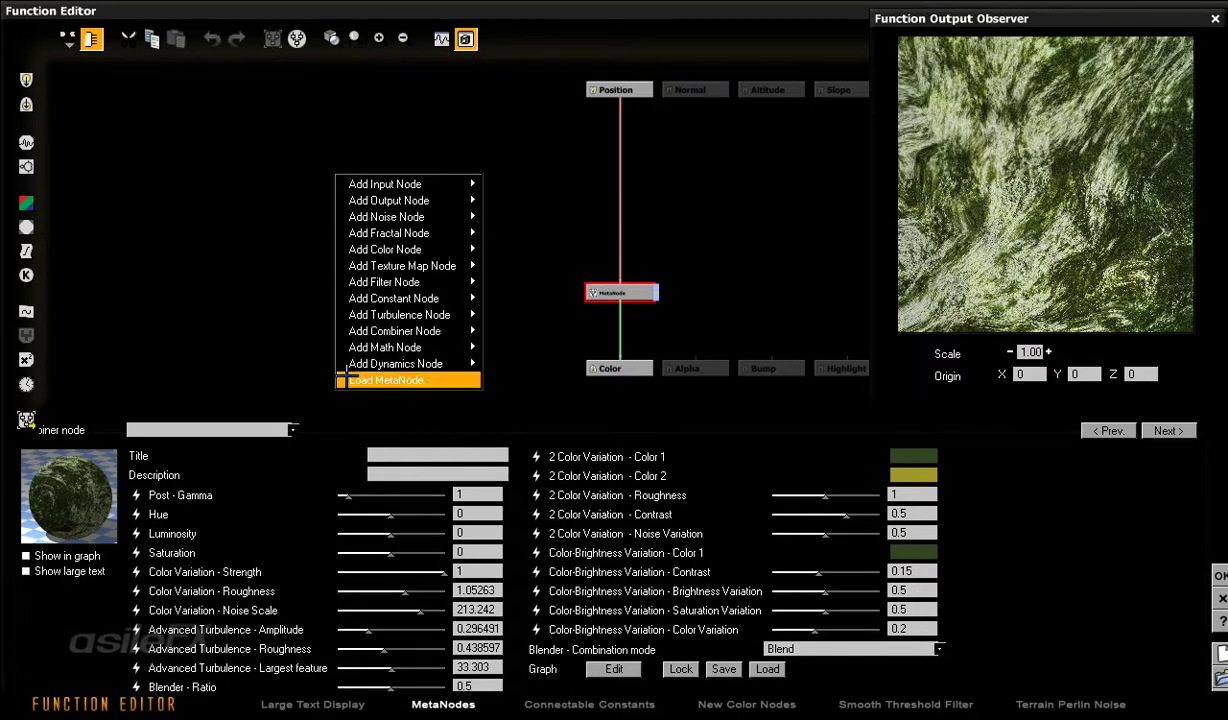
{"action": "left_click", "coordinate": [344, 112]}
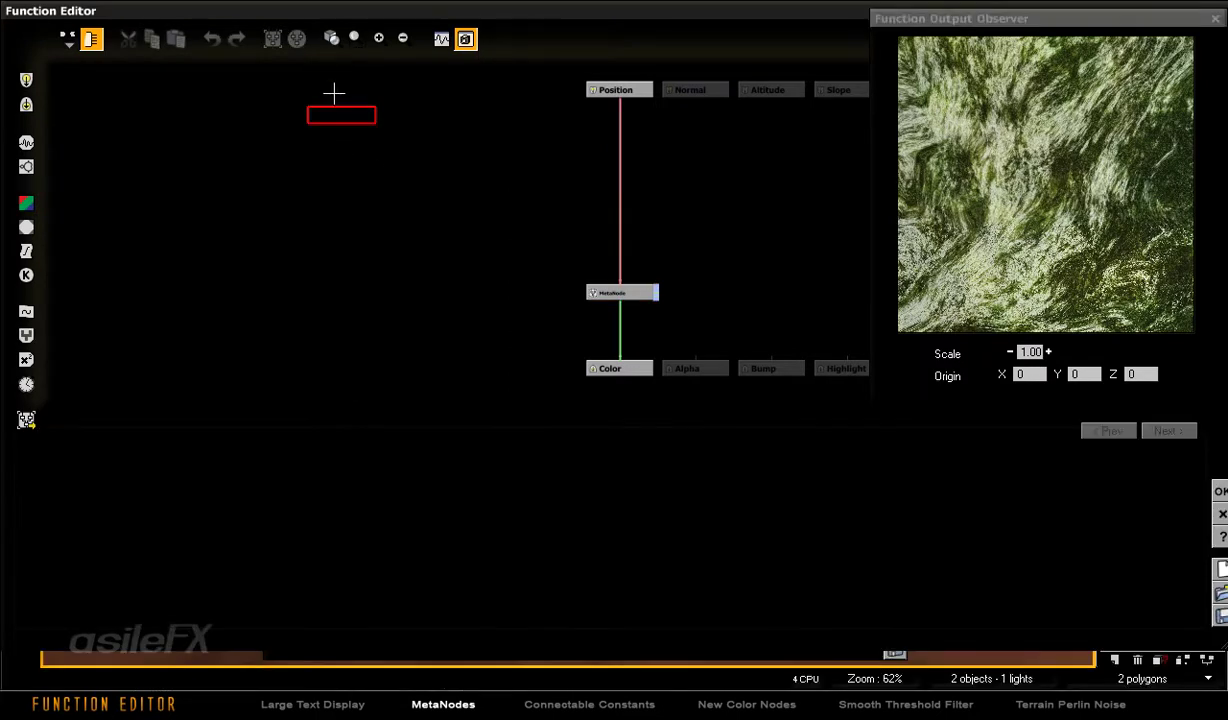
Ungroup the MetaNode between the Position input and the Color output back into its individual nodes.
{"action": "left_click", "coordinate": [605, 292]}
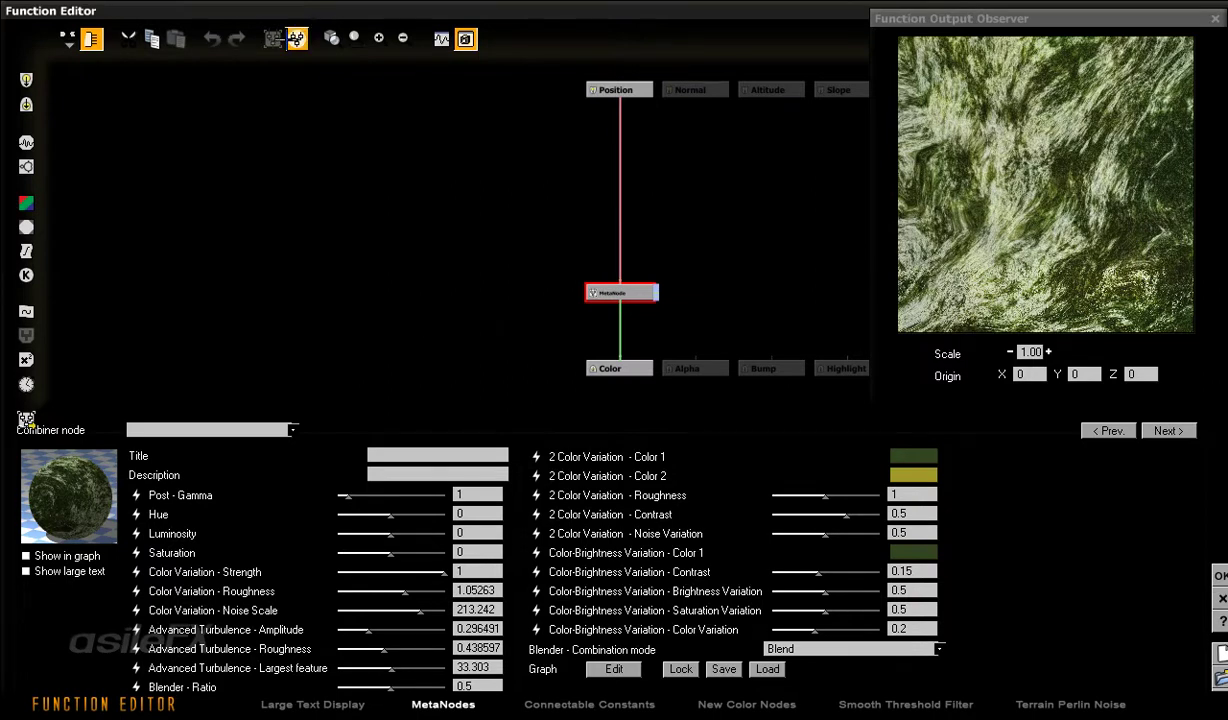
{"action": "left_click", "coordinate": [297, 38]}
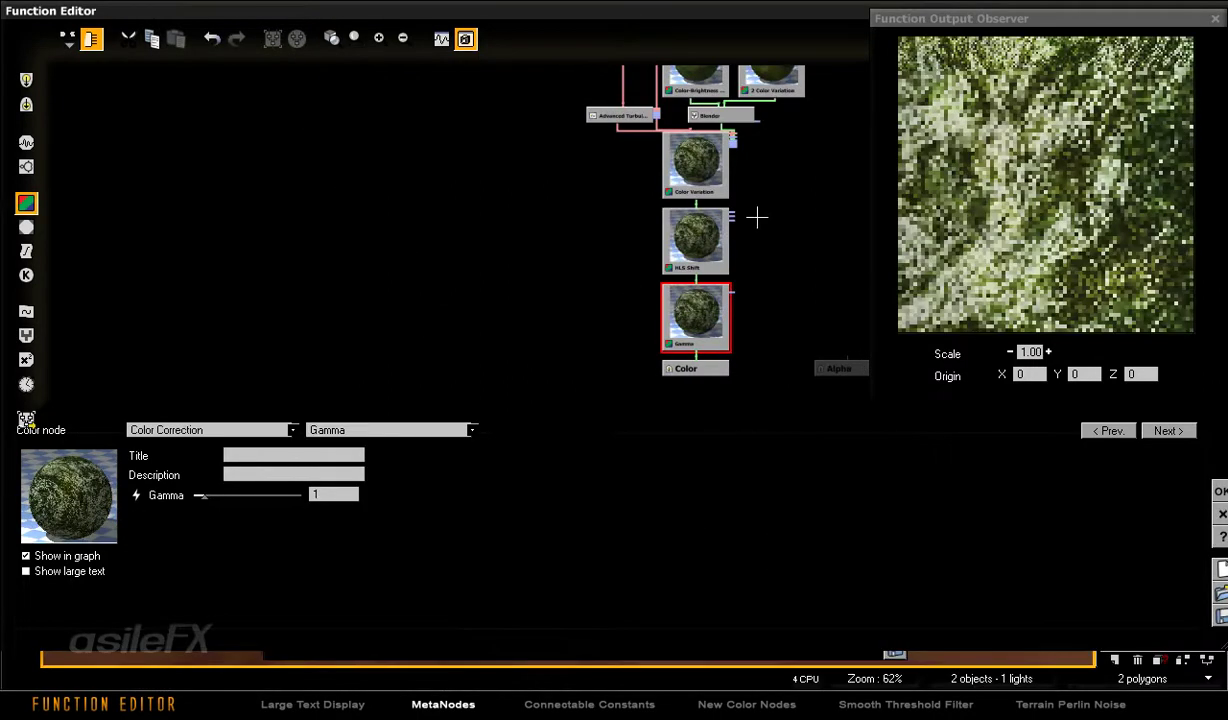
Select all the ungrouped nodes between the Position input and the Color output and regroup them into a new MetaNode.
{"action": "left_click_drag", "start_coordinate": [781, 178], "coordinate": [715, 146]}
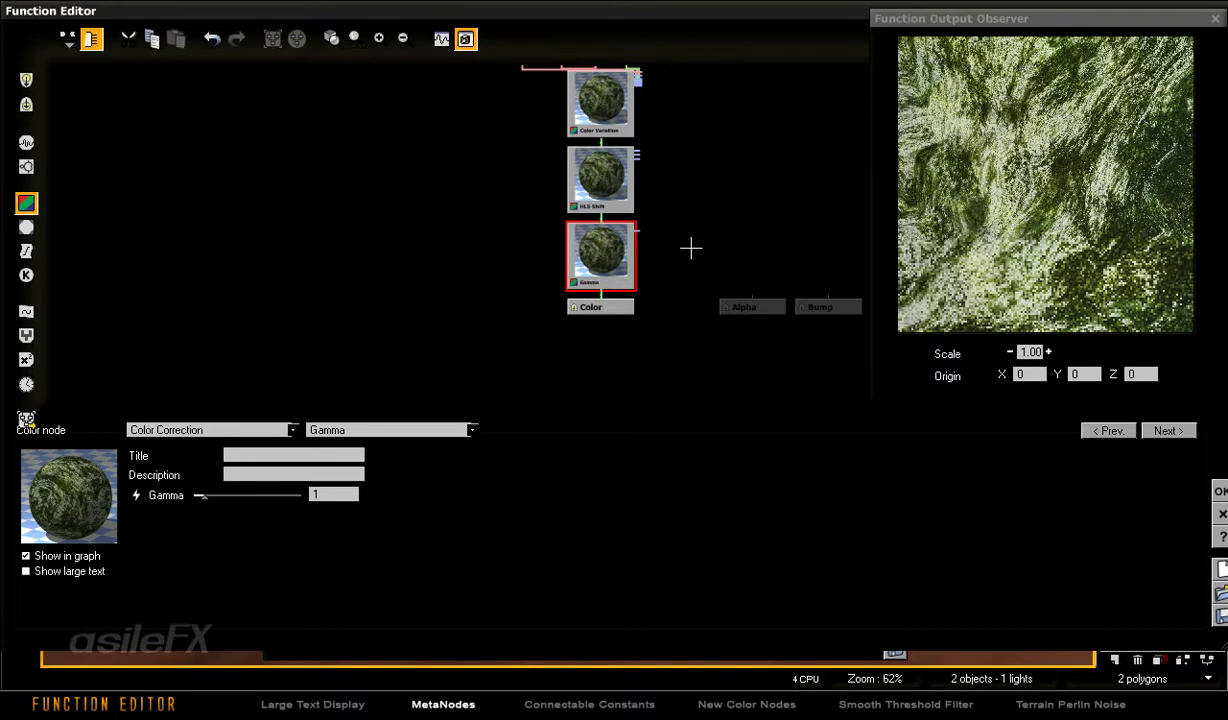
{"action": "left_click_drag", "start_coordinate": [660, 110], "coordinate": [600, 200]}
{"action": "left_click", "coordinate": [403, 39]}
{"action": "left_click_drag", "start_coordinate": [679, 319], "coordinate": [485, 110]}
{"action": "left_click", "coordinate": [274, 38]}
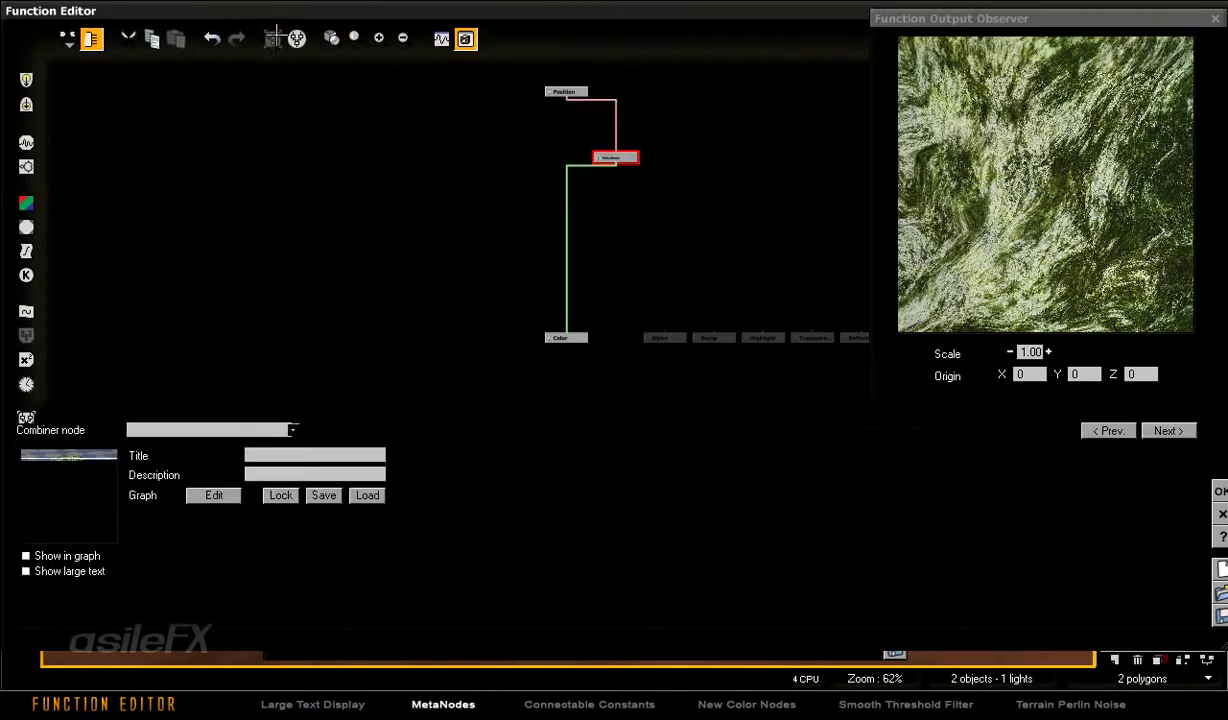